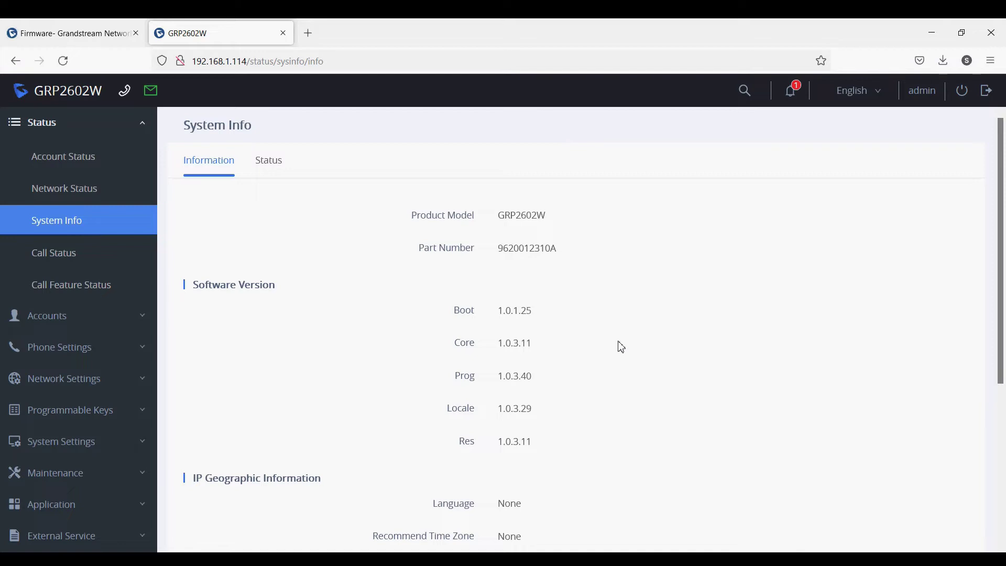
# Step: Highlight the phone model GRP2602W and its current Prog firmware version 1.0.3.40 on System Info
pyautogui.moveTo(498, 214); pyautogui.dragTo(557, 221)
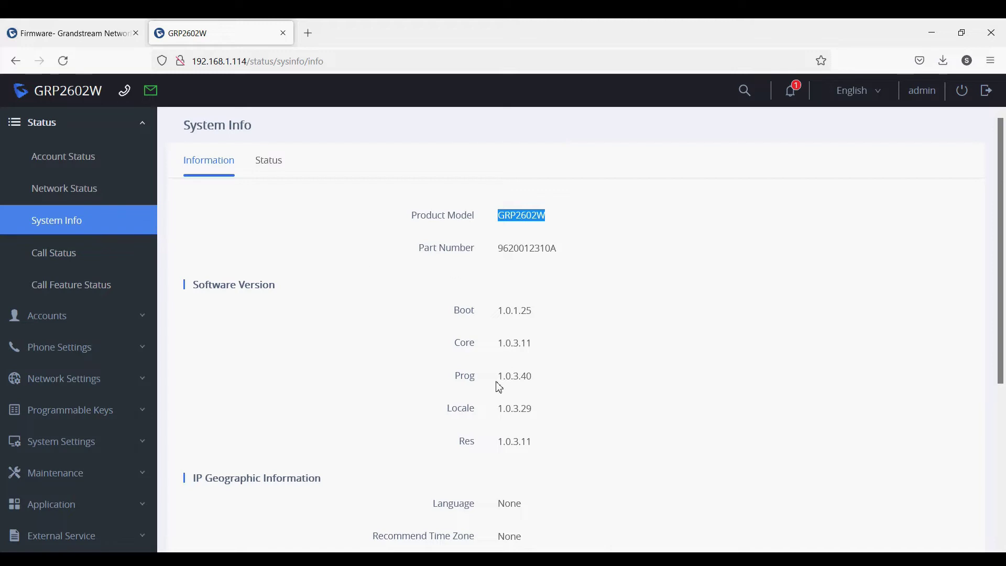
pyautogui.moveTo(495, 378); pyautogui.dragTo(530, 377)
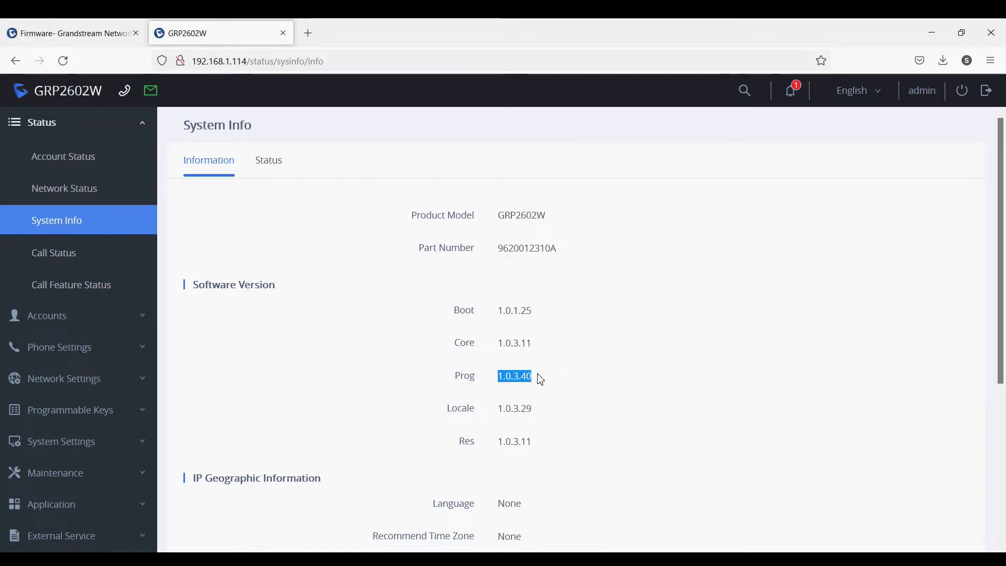
# Step: Find 1.0.3.44 as the latest general firmware for GRP2601/2602/2603/2604 on Grandstream's download page
pyautogui.click(75, 37)
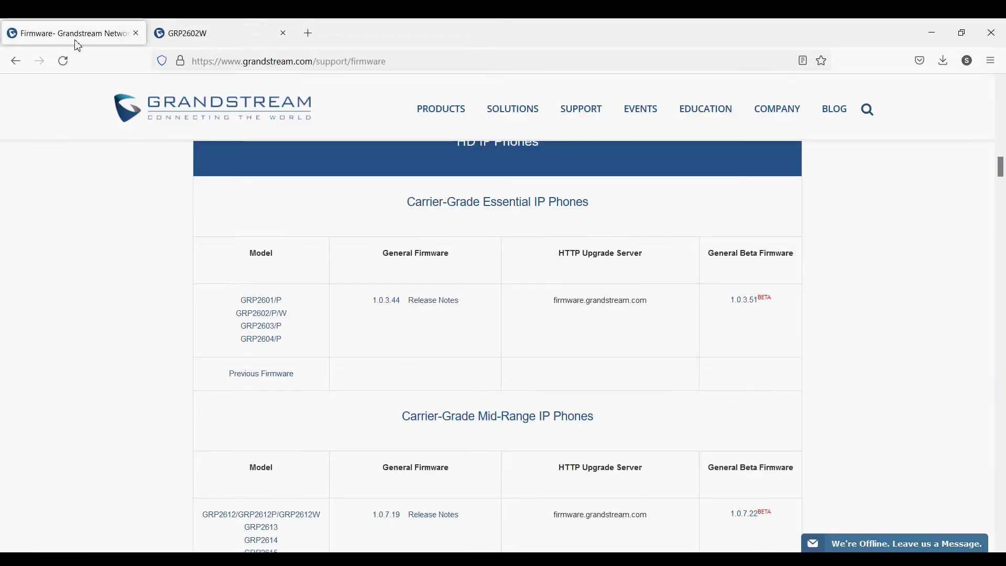
pyautogui.moveTo(372, 301); pyautogui.dragTo(404, 304)
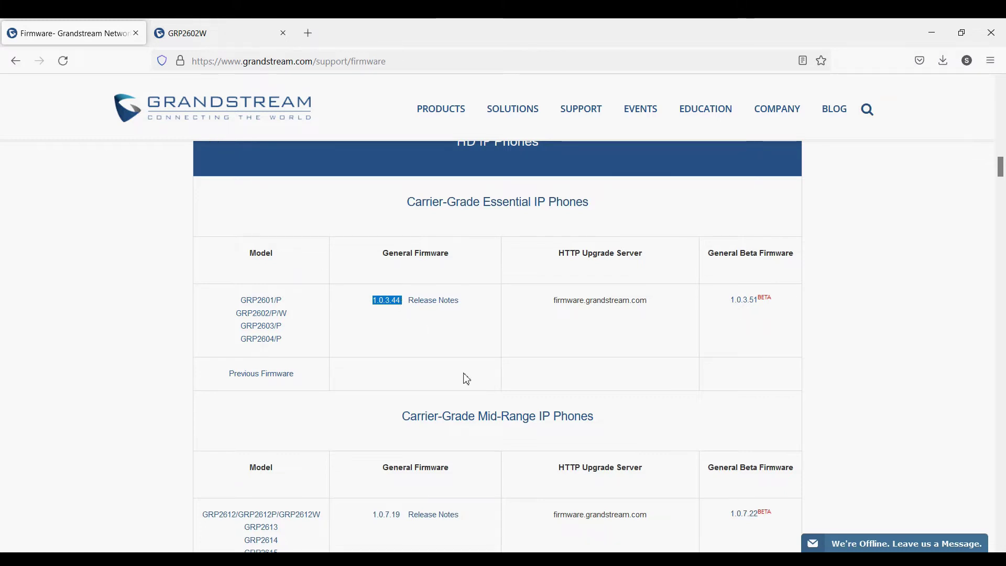
pyautogui.click(617, 559)
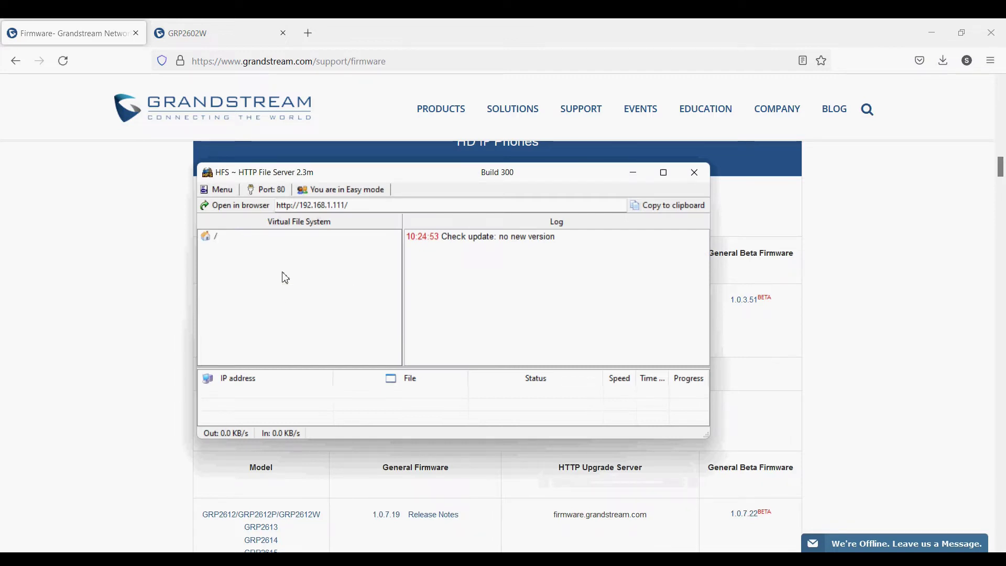
# Step: Add grp2600fw.bin from E:\Firmware\Grandstream\GRP260X\Release_GRP260x_1.0.3.44 to HFS's shared files
pyautogui.rightClick(262, 257)
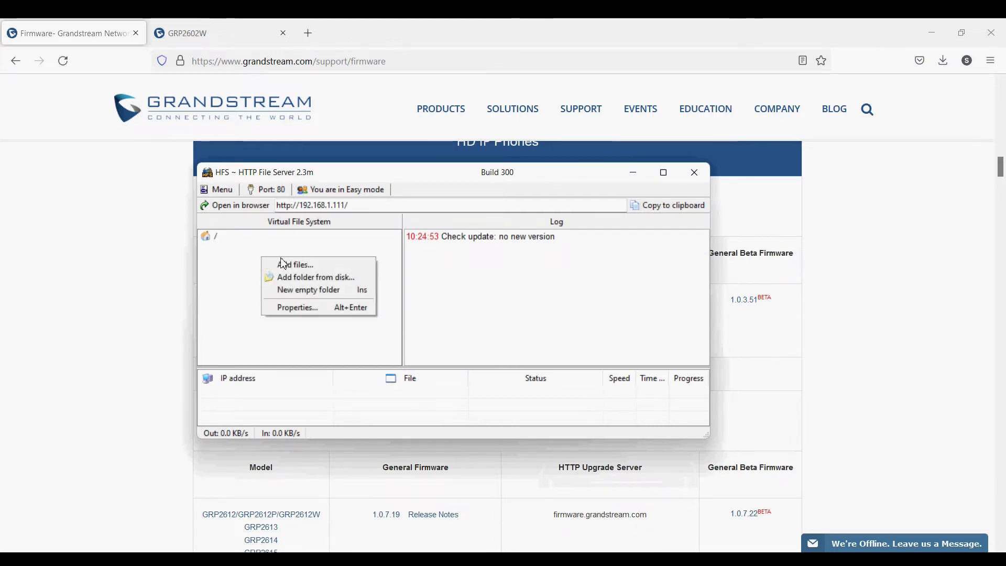
pyautogui.click(284, 264)
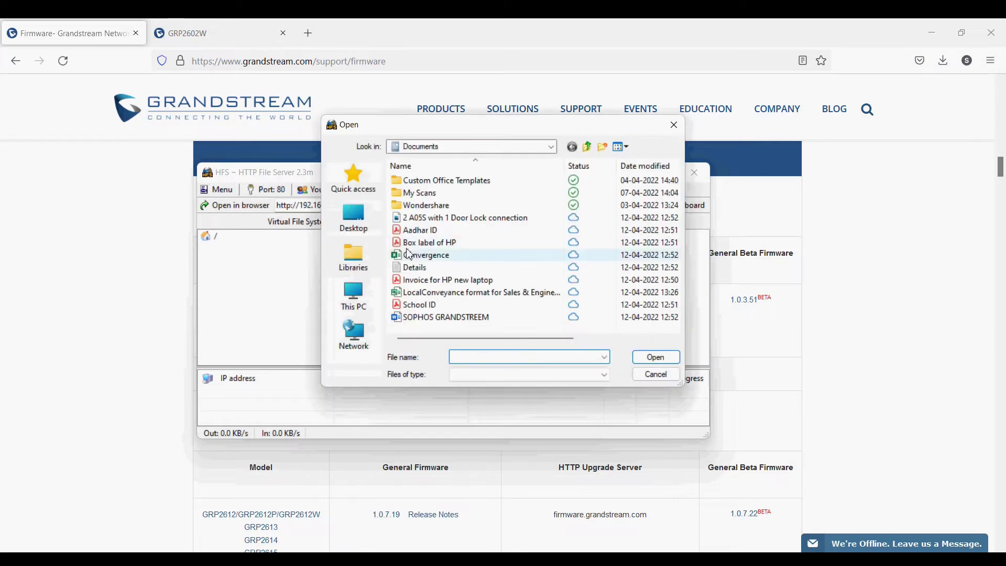
pyautogui.click(353, 295)
pyautogui.scroll(-3, 477, 295)
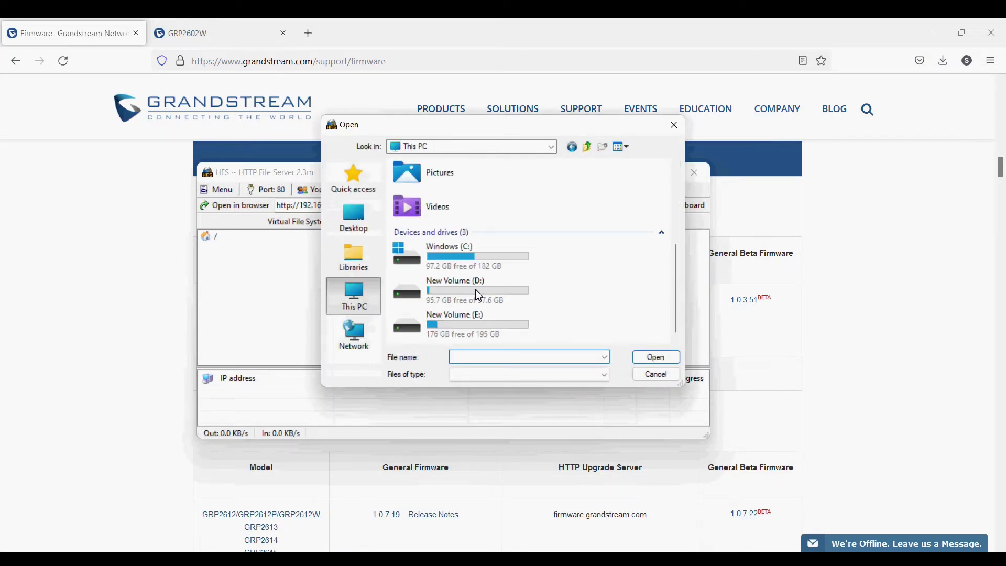
pyautogui.doubleClick(449, 319)
pyautogui.doubleClick(416, 180)
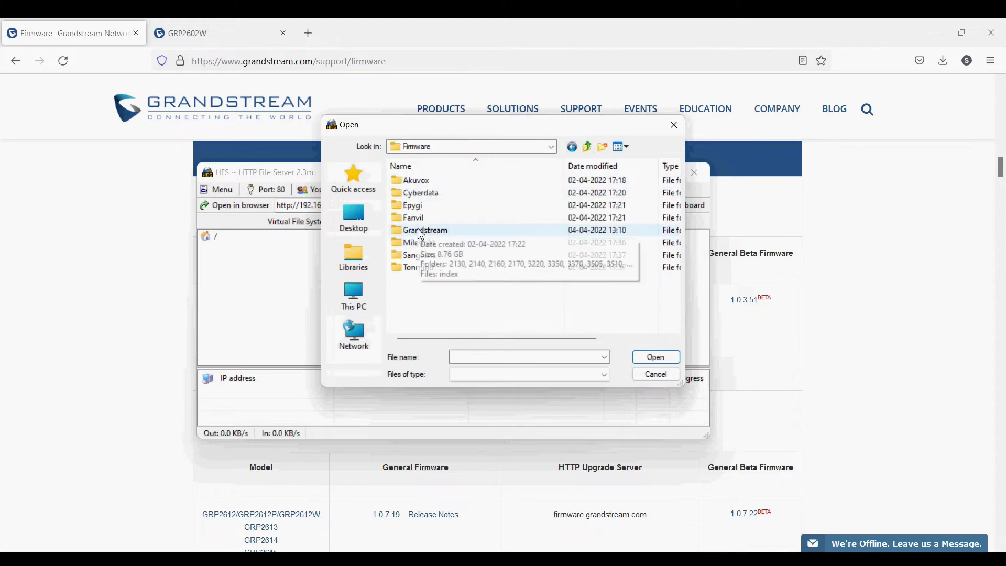
pyautogui.doubleClick(420, 231)
pyautogui.scroll(-3, 420, 270)
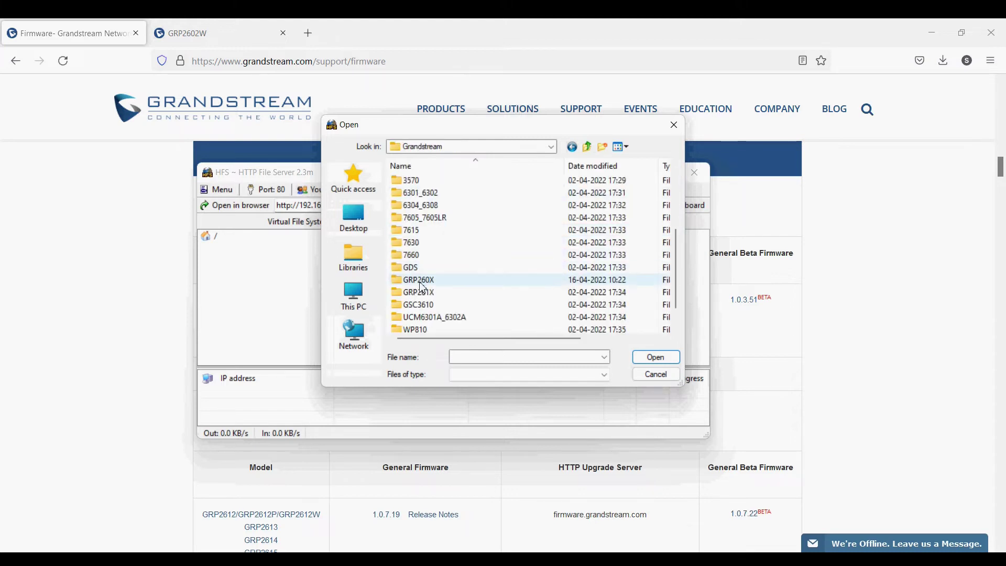
pyautogui.doubleClick(421, 280)
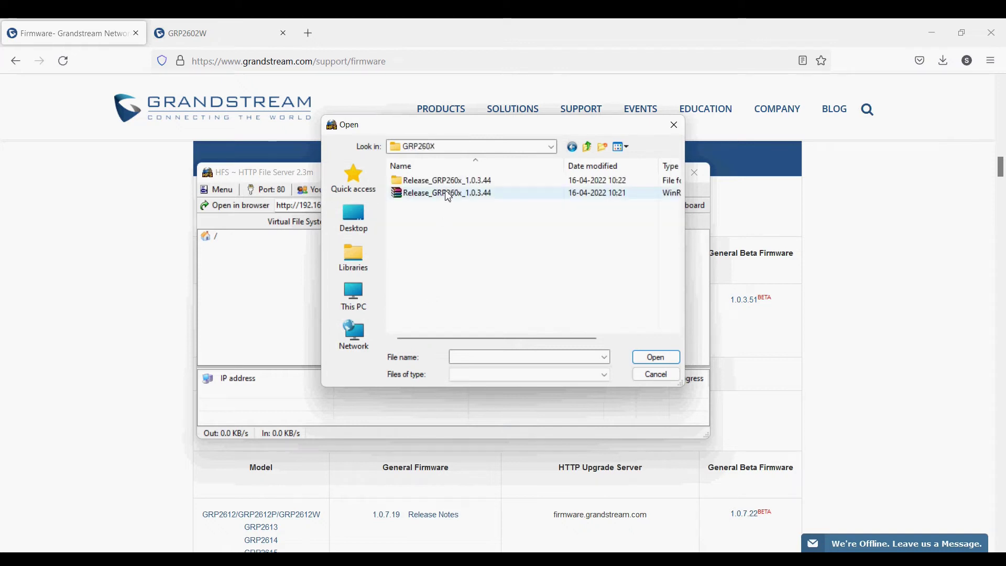
pyautogui.doubleClick(456, 181)
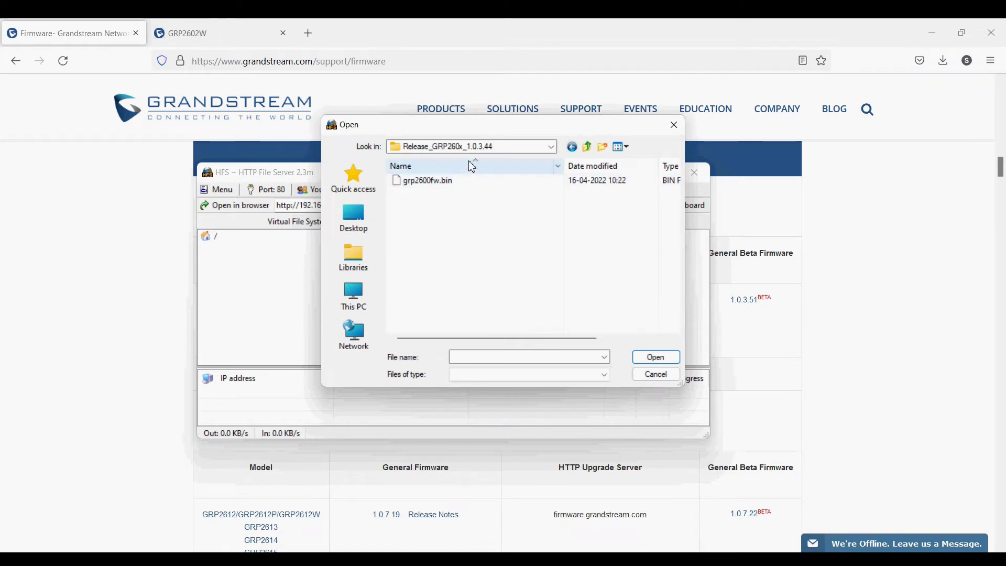
pyautogui.doubleClick(432, 184)
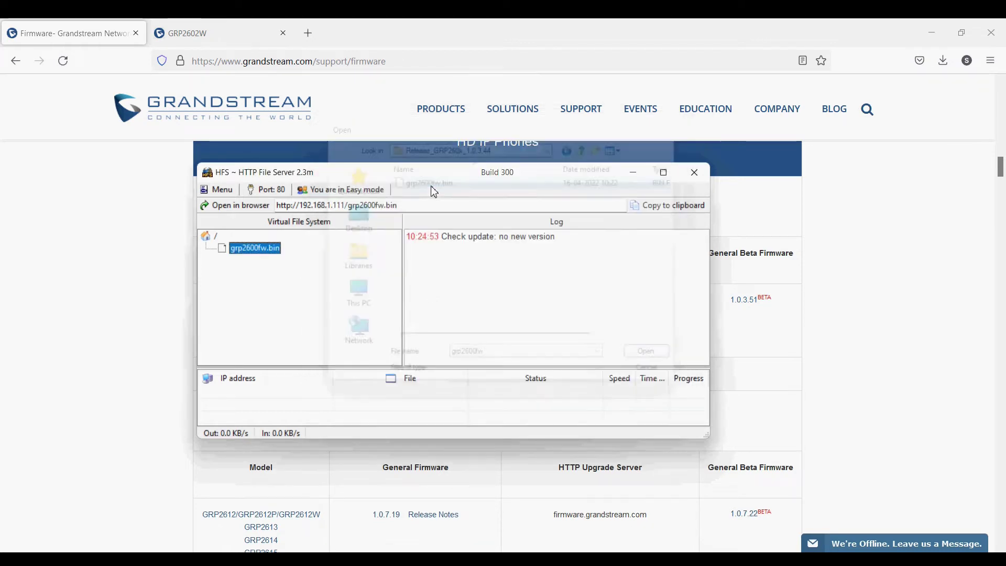
pyautogui.moveTo(281, 255)
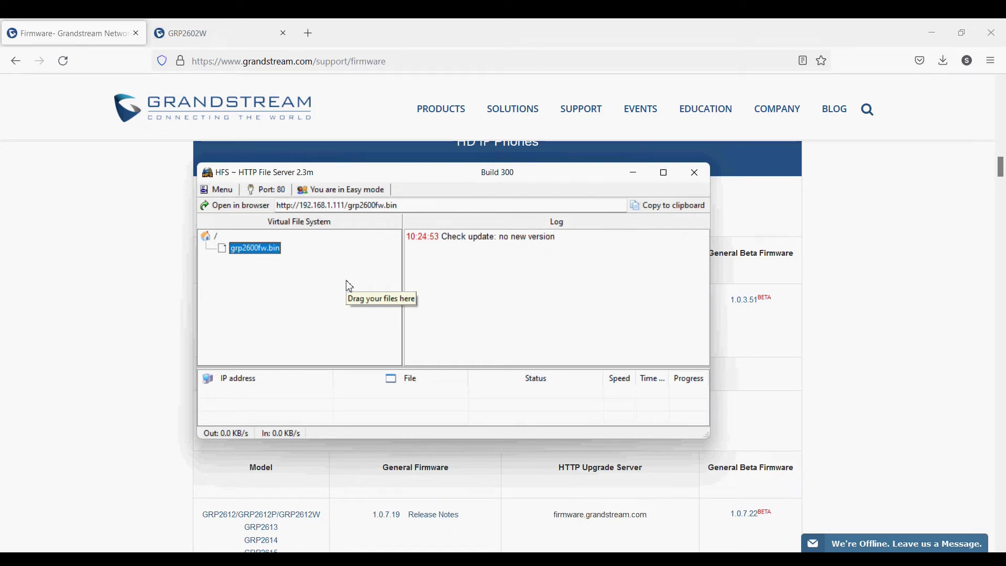
# Step: Open the phone's Maintenance > Upgrade and Provisioning page and check the firmware server path fm.grandstream.com/gs
pyautogui.click(96, 312)
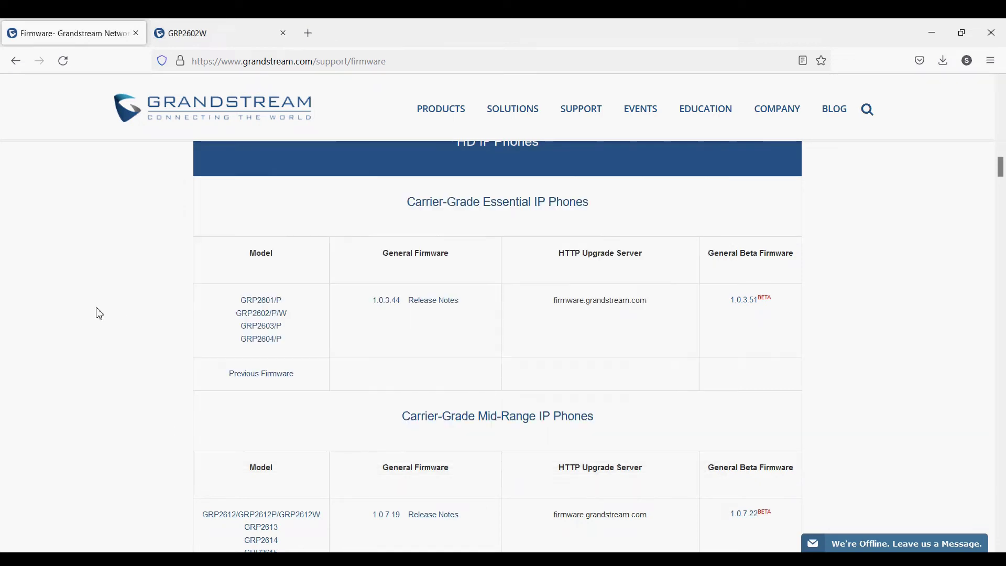
pyautogui.click(236, 20)
pyautogui.scroll(-5, 164, 413)
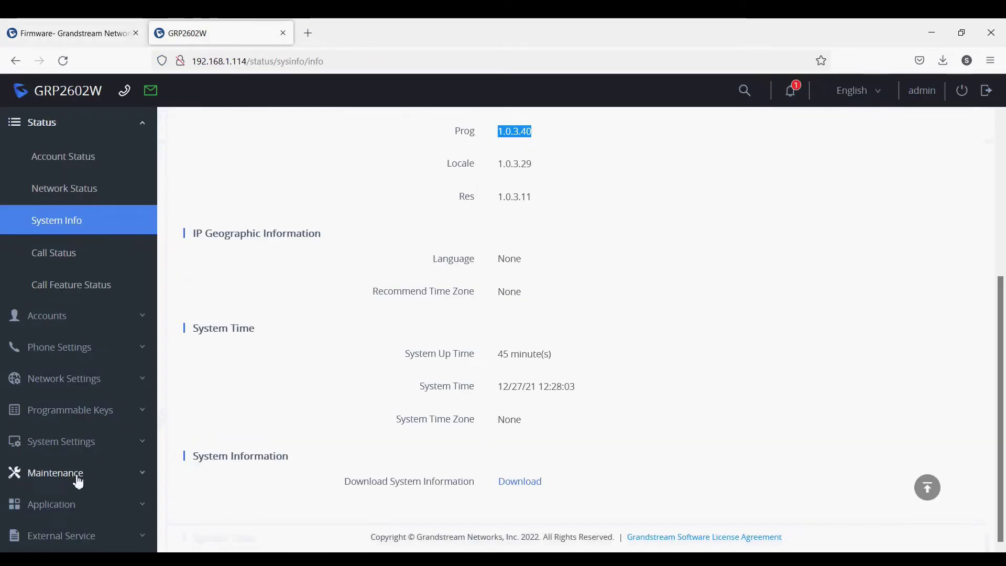
pyautogui.click(76, 477)
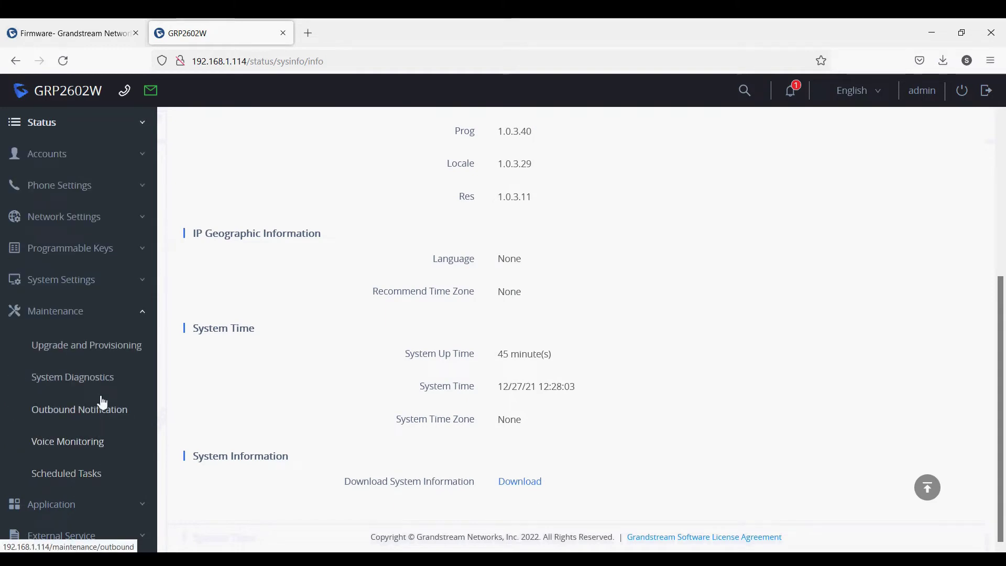
pyautogui.click(100, 347)
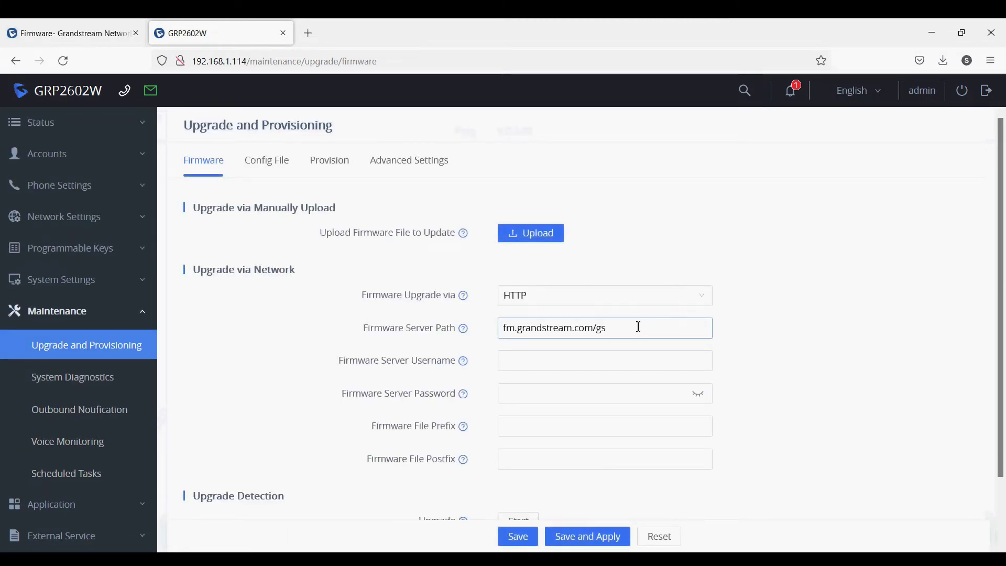
pyautogui.tripleClick(637, 328)
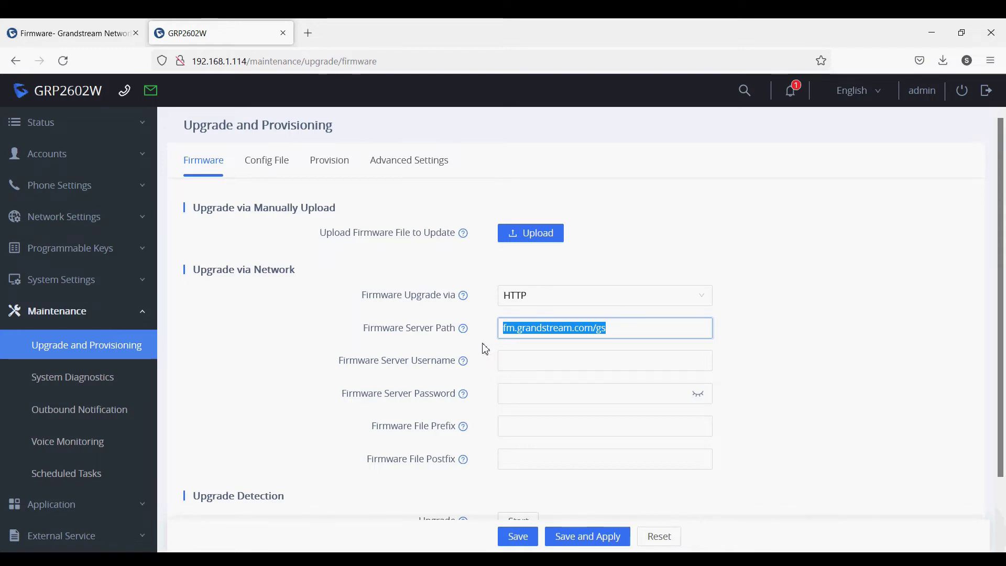
pyautogui.click(485, 349)
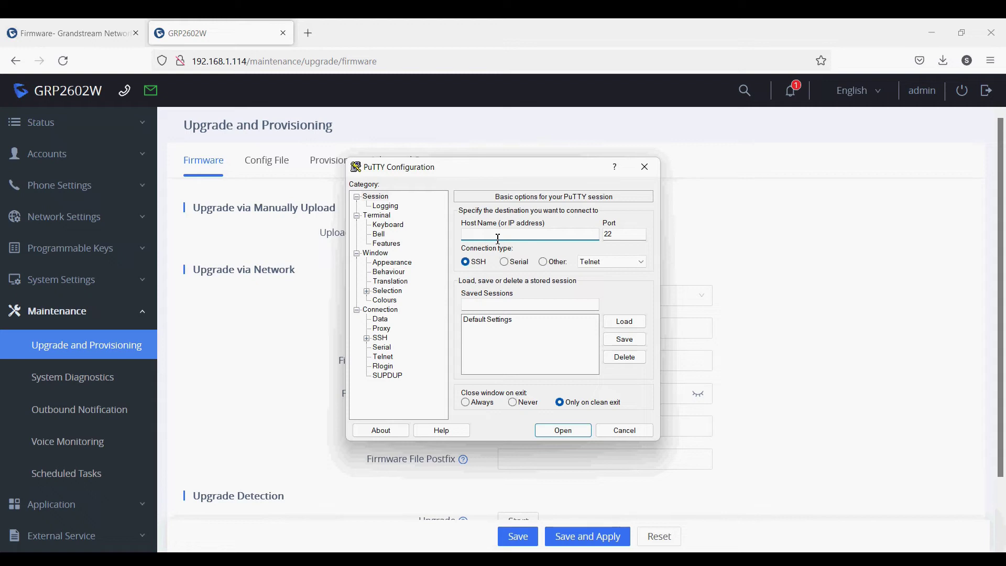
# Step: Connect PuTTY over SSH to 192.168.1.114 and log in as admin with the account password
pyautogui.write('192')
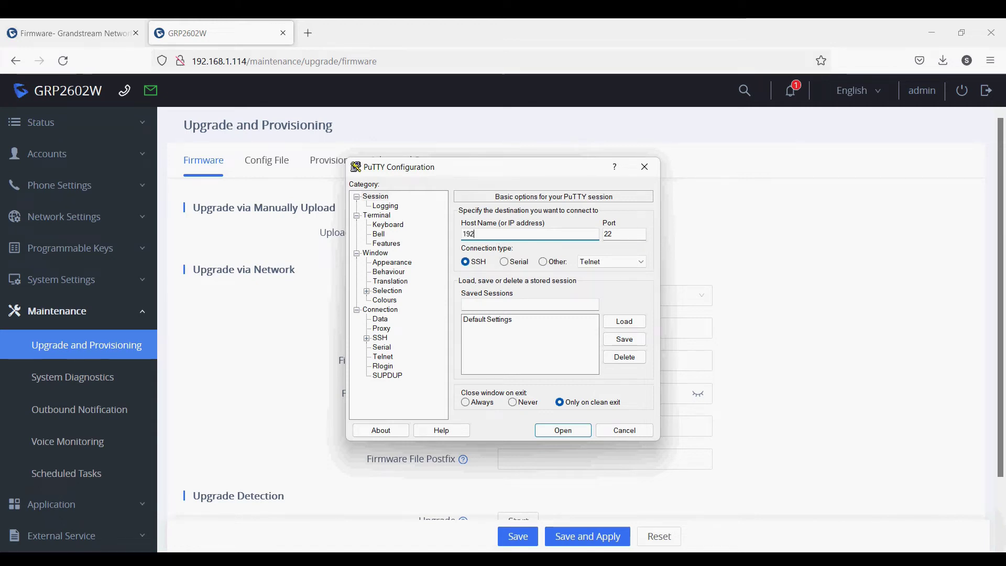
pyautogui.write('.168')
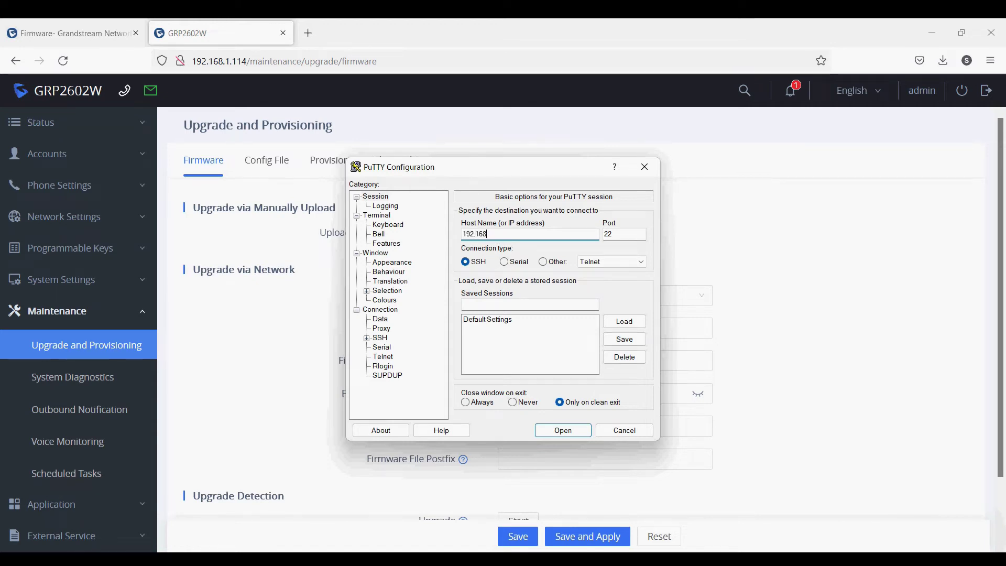
pyautogui.write('.1.114')
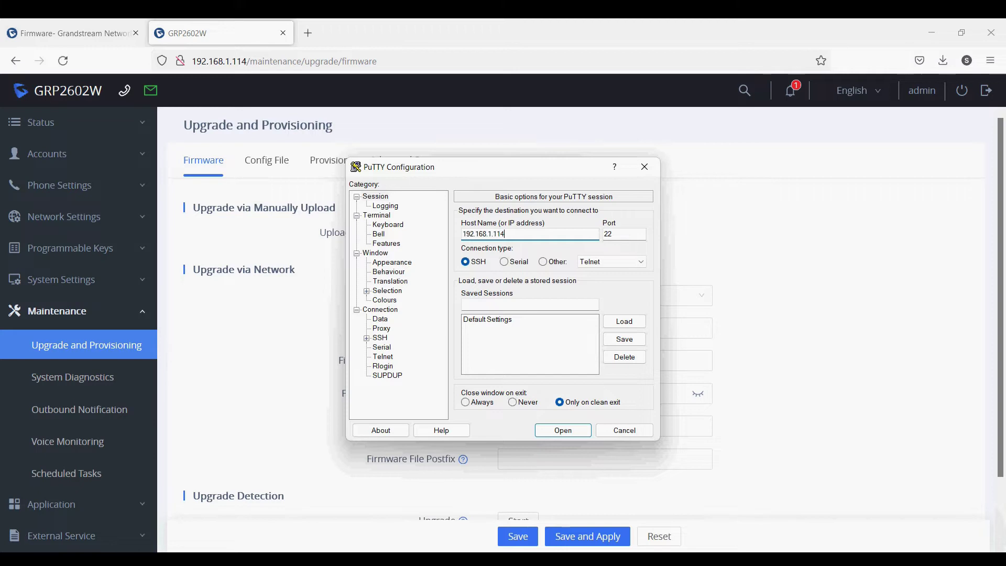
pyautogui.press('Return')
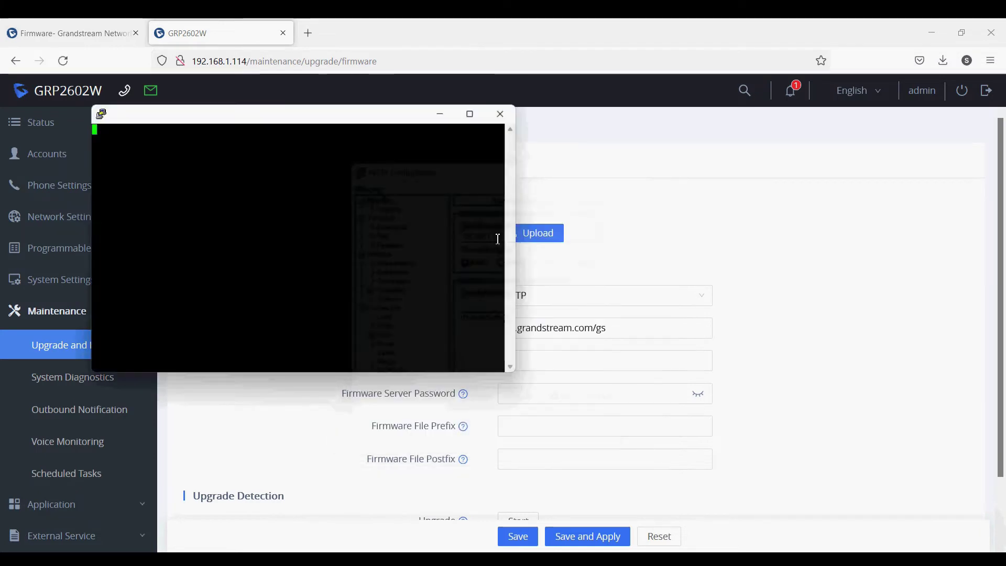
pyautogui.write('admin')
pyautogui.press('Return')
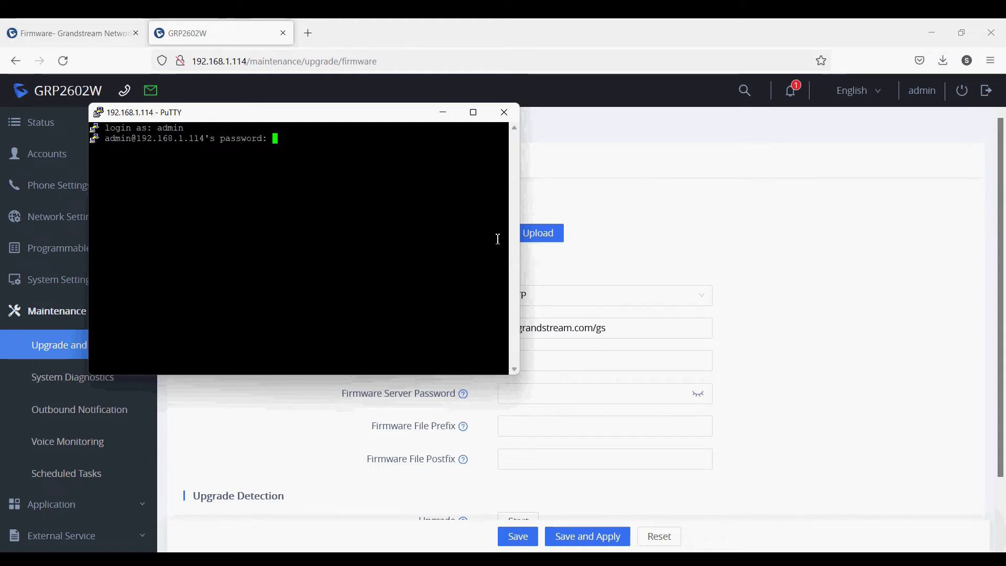
pyautogui.press('Return')
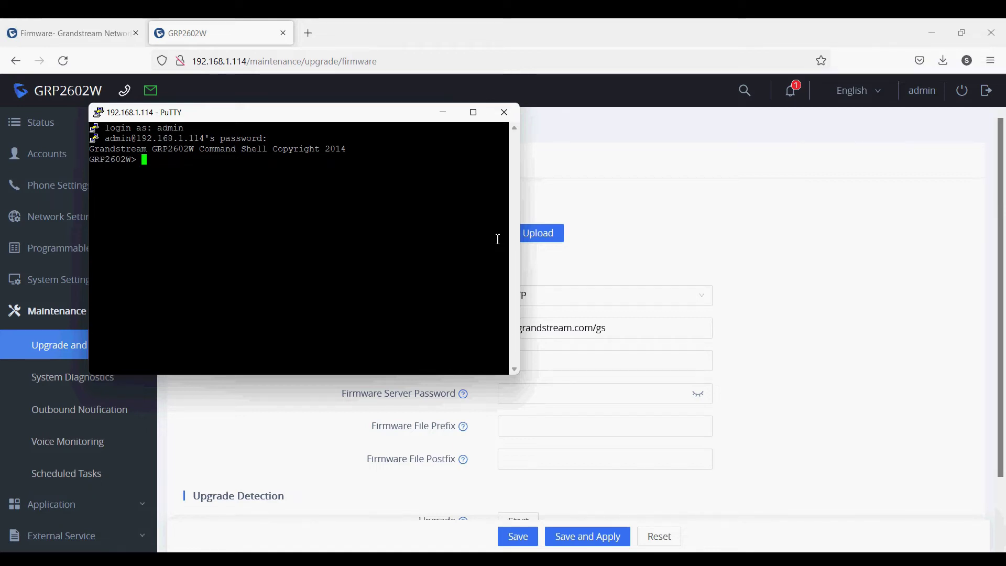
# Step: Enter the shell's upgrade mode and set the upgrade server URL to 192.168.1.111
pyautogui.write('upgrade')
pyautogui.press('Return')
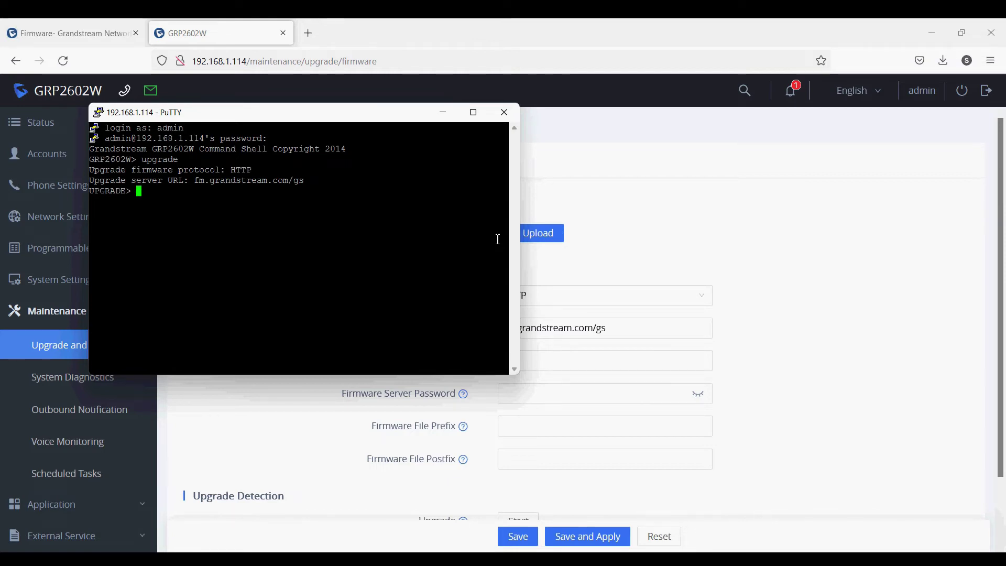
pyautogui.moveTo(194, 181); pyautogui.dragTo(309, 186)
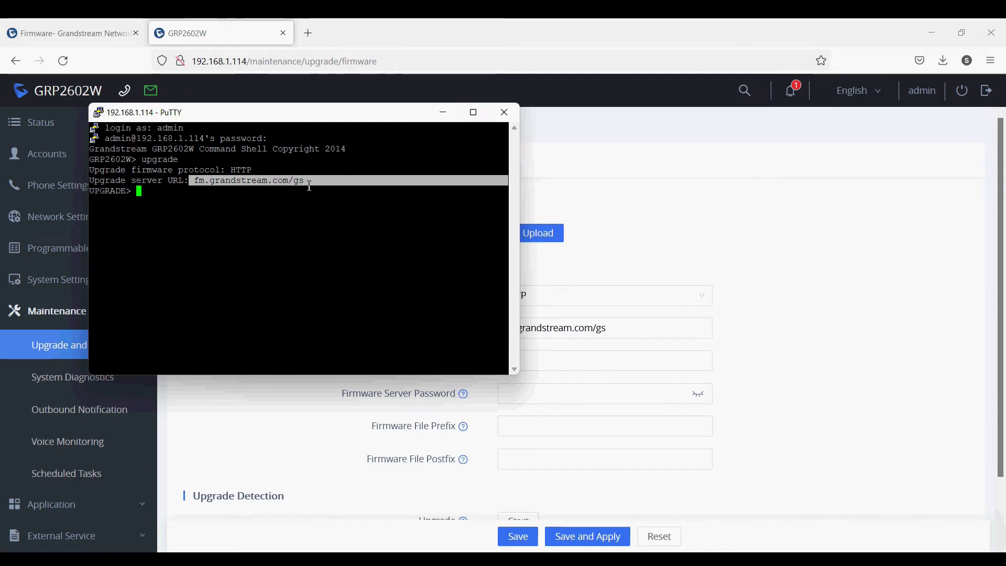
pyautogui.click(288, 197)
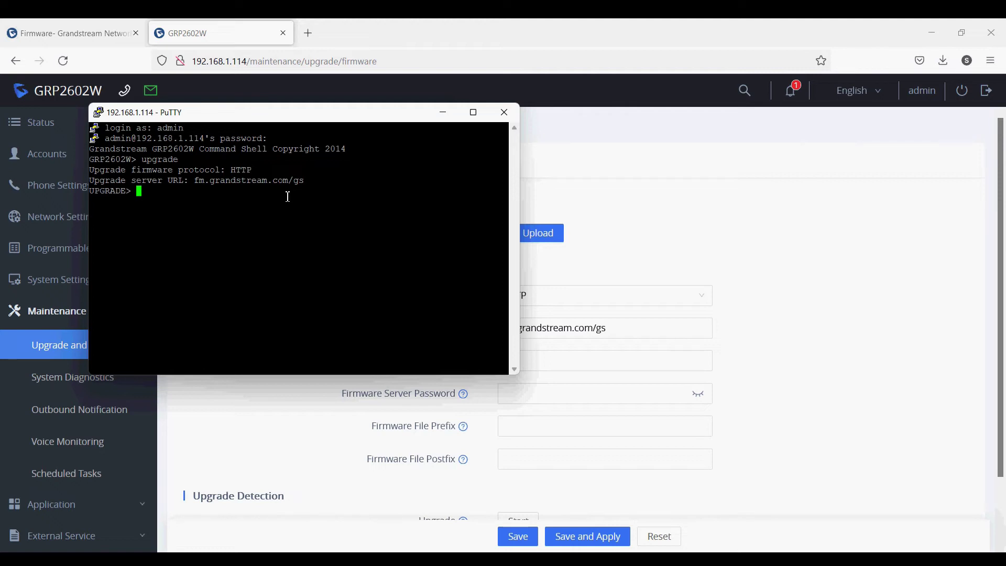
pyautogui.write('set ')
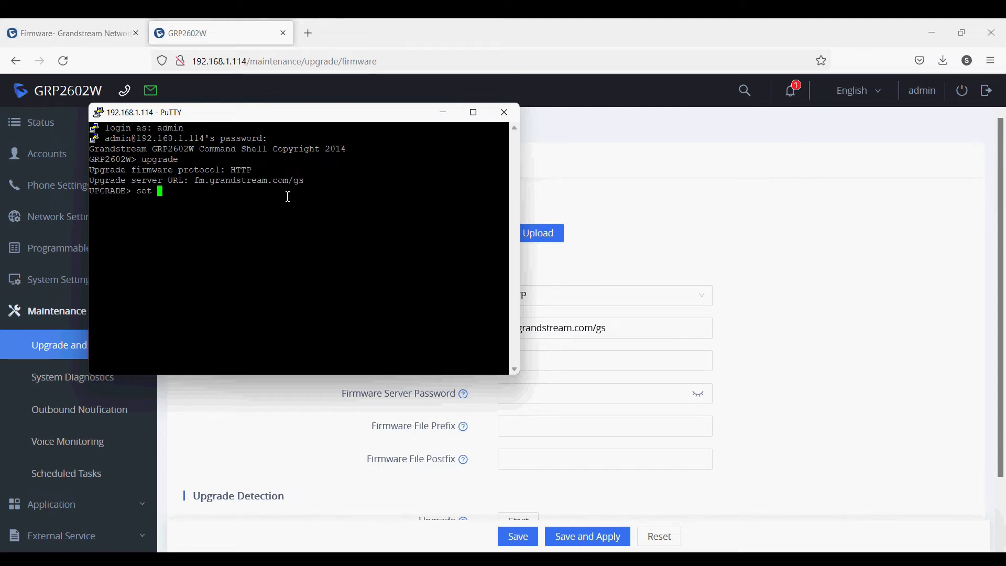
pyautogui.write('URL 192.16')
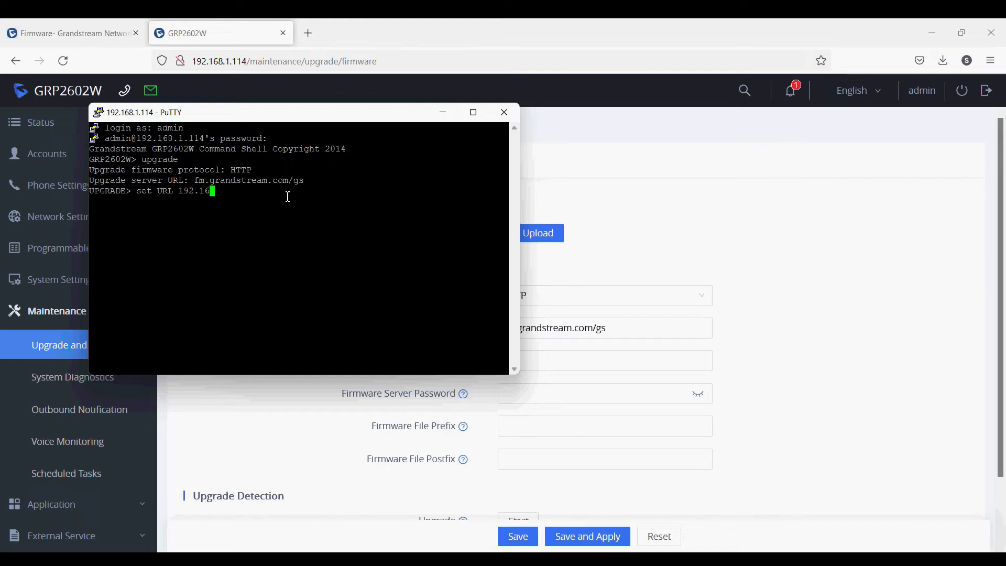
pyautogui.write('8.1.111')
pyautogui.press('Return')
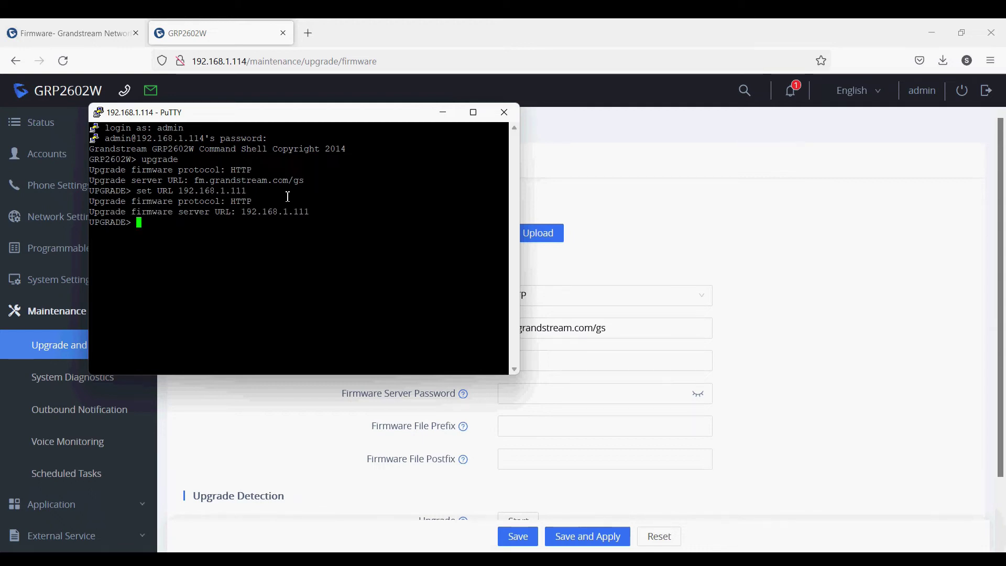
# Step: Commit the setting, then run upgrade and confirm with y
pyautogui.write('comm')
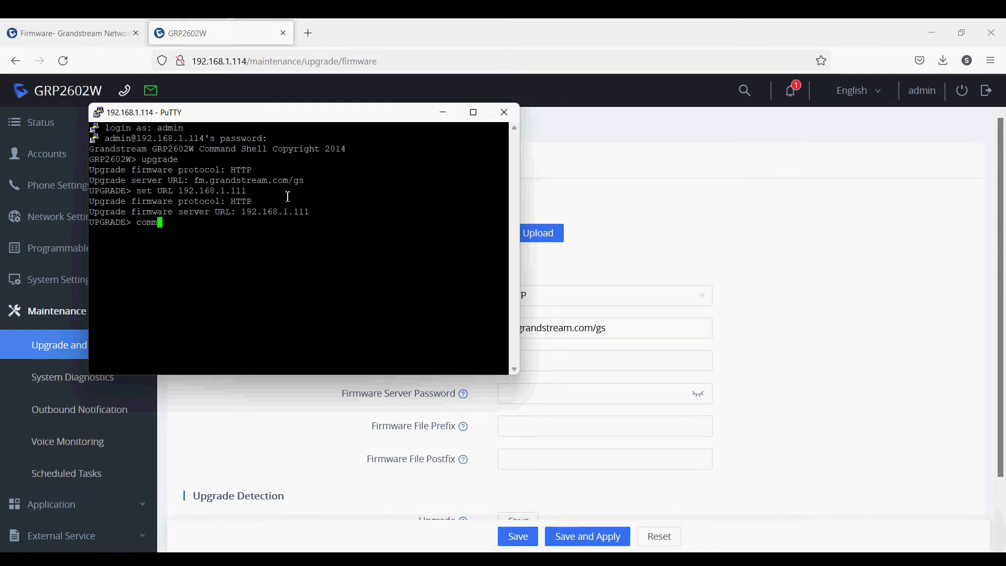
pyautogui.write('it')
pyautogui.press('Return')
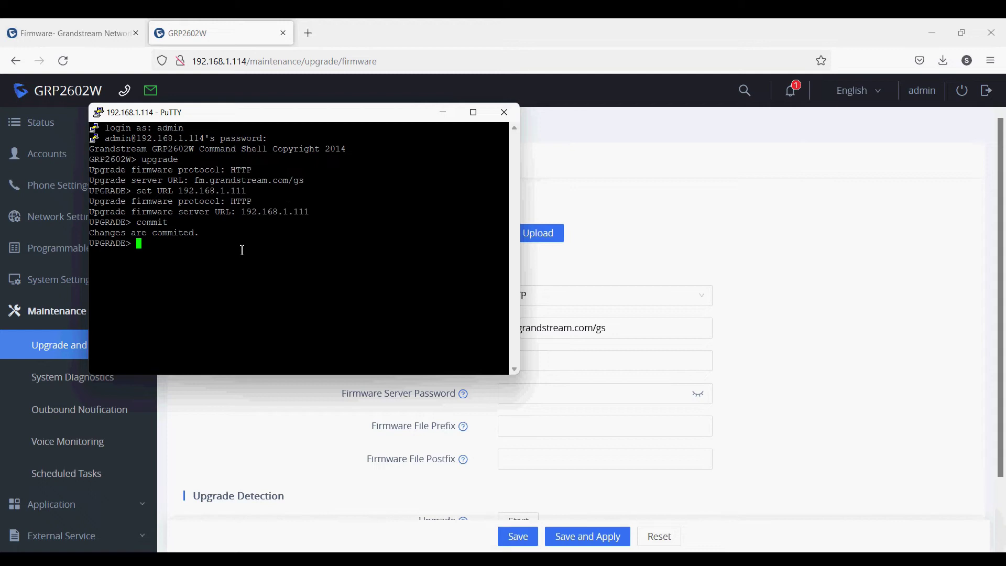
pyautogui.write('upgrade')
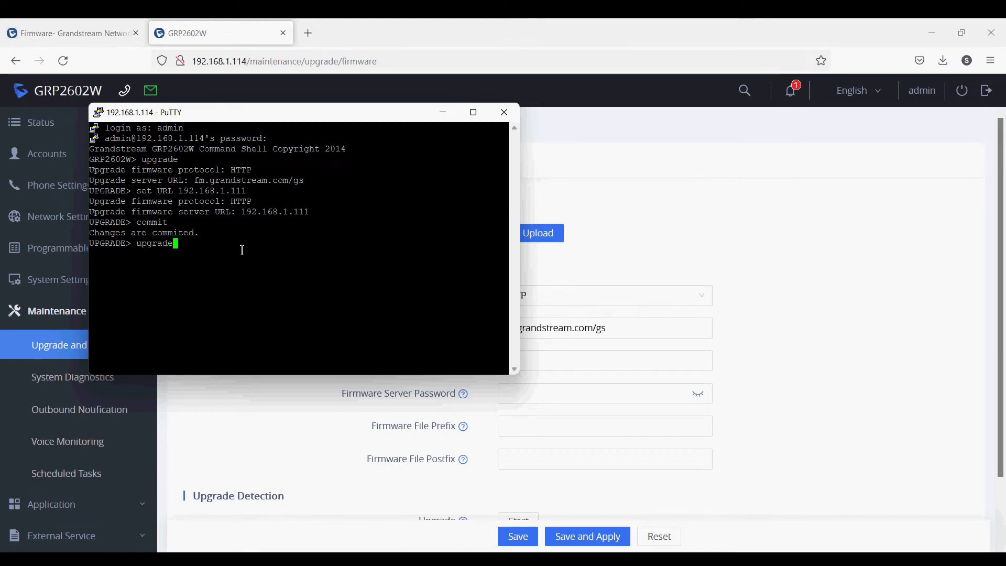
pyautogui.press('Return')
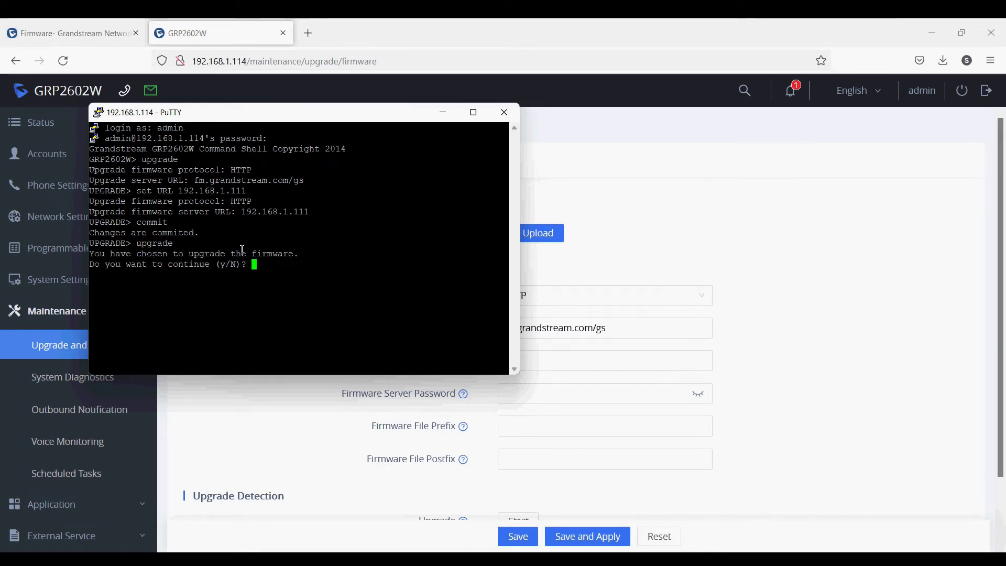
pyautogui.write('y')
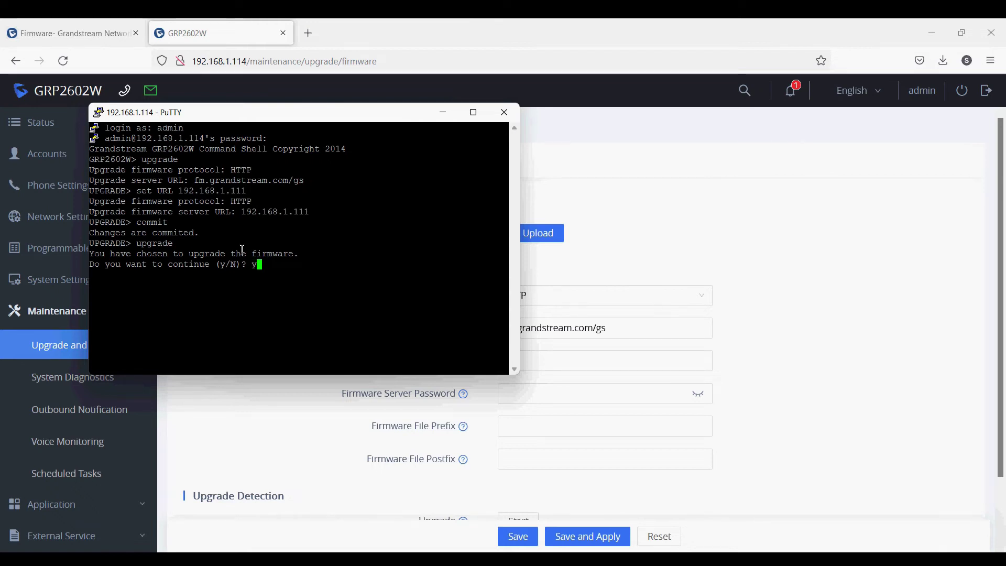
pyautogui.press('Return')
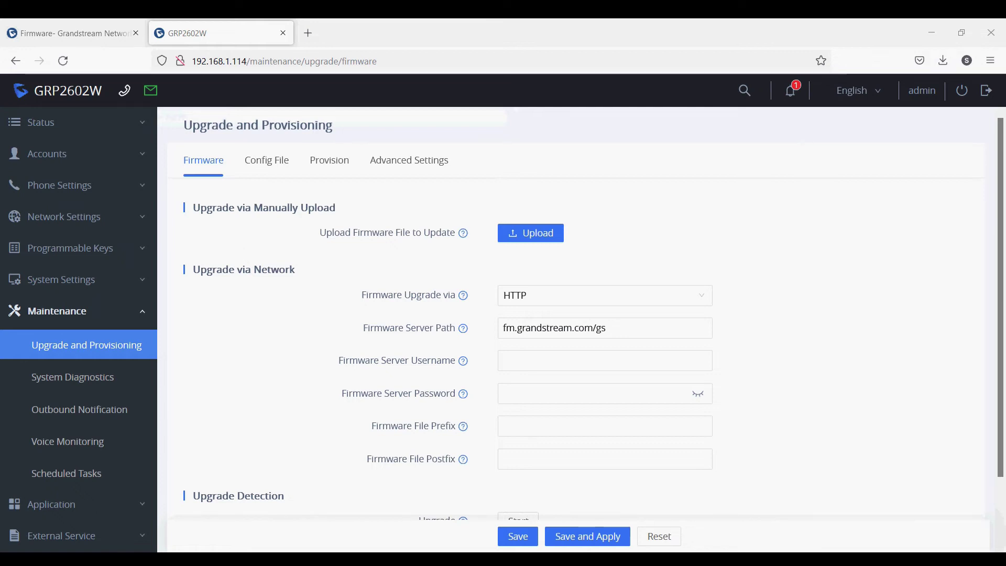
# Step: Watch the HFS log until the phone has fully downloaded grp2600fw.bin (34.0 M)
pyautogui.hotkey('alt', 'Tab')
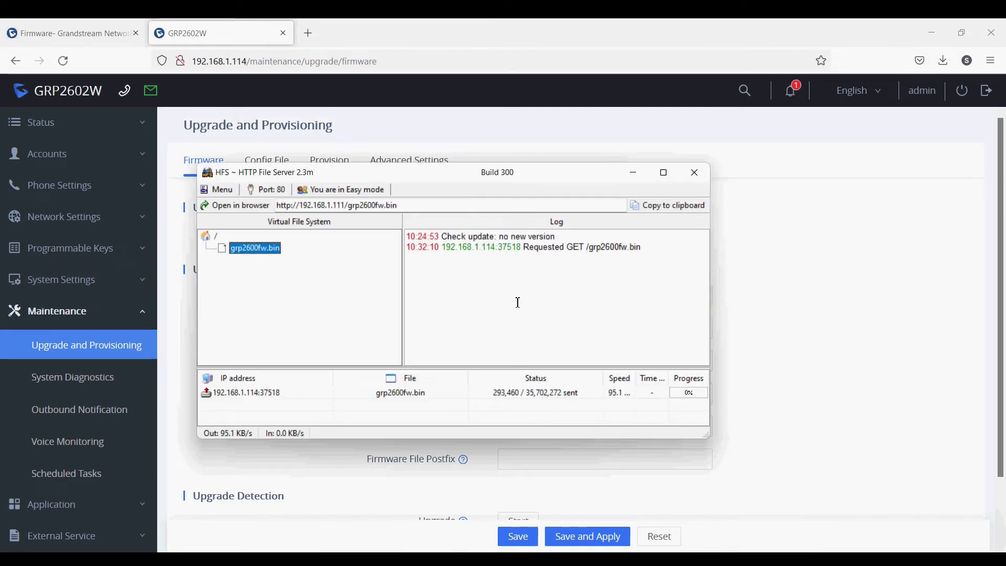
pyautogui.moveTo(481, 247); pyautogui.dragTo(576, 250)
pyautogui.click(557, 288)
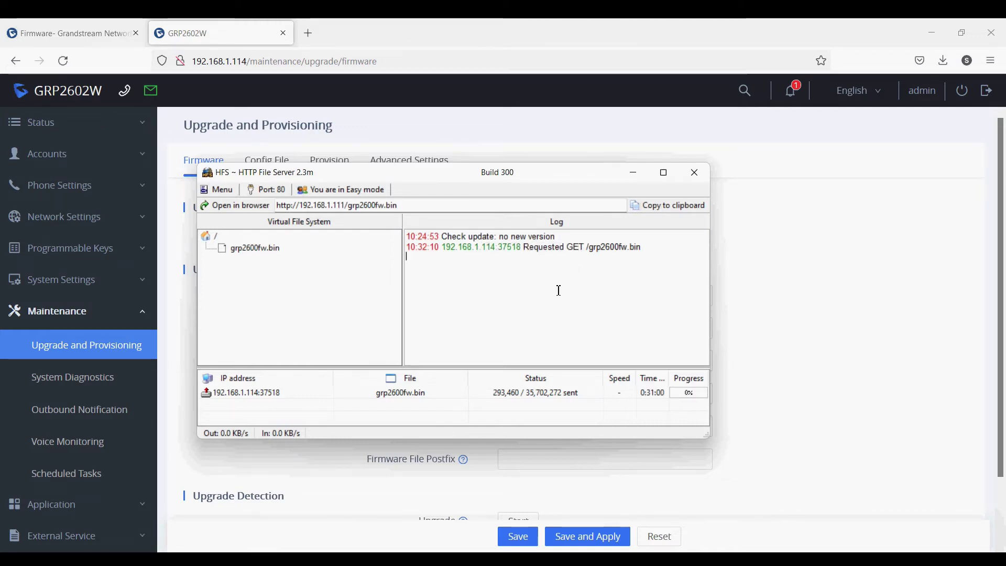
pyautogui.moveTo(512, 396)
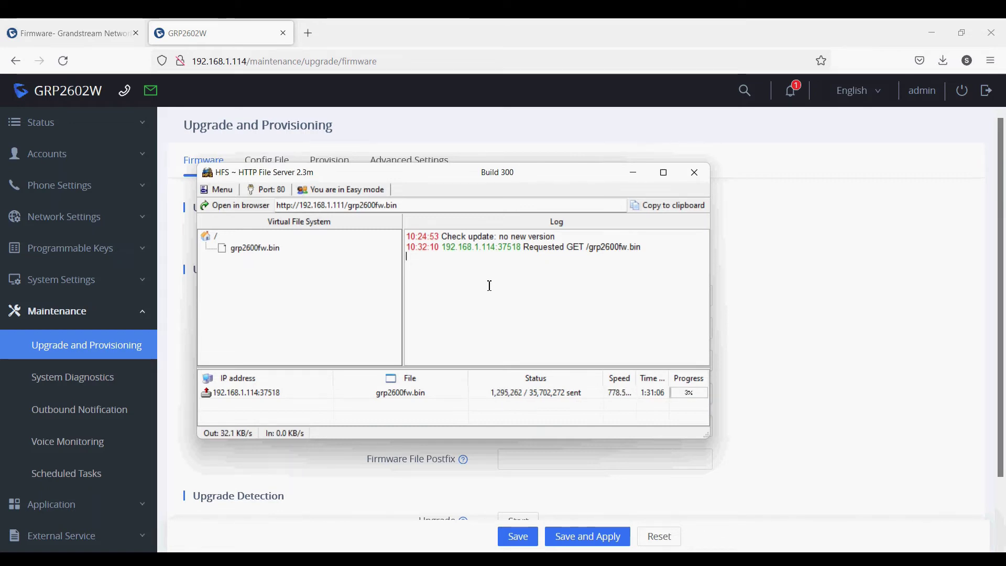
pyautogui.moveTo(674, 401)
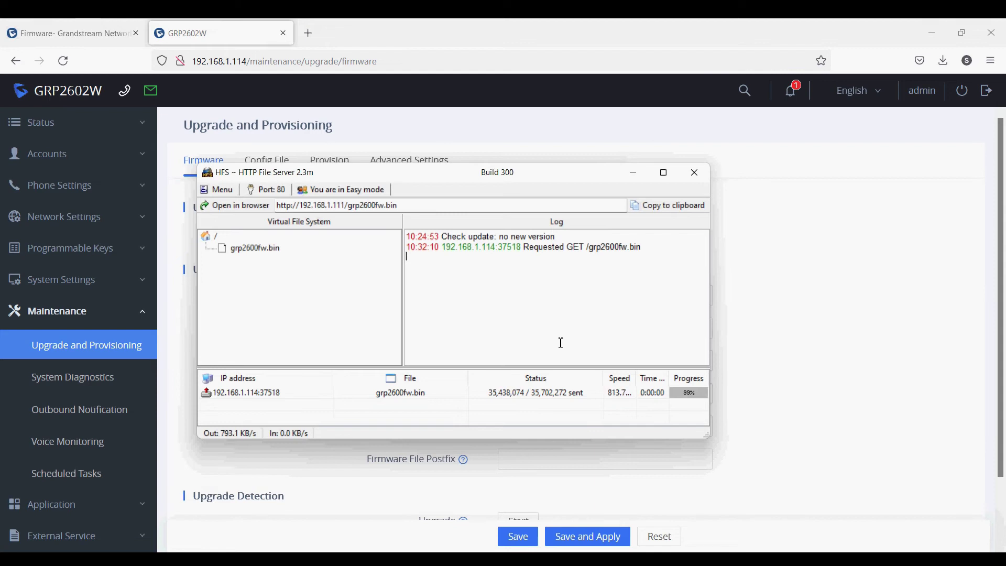
pyautogui.moveTo(521, 257); pyautogui.dragTo(606, 264)
pyautogui.click(602, 297)
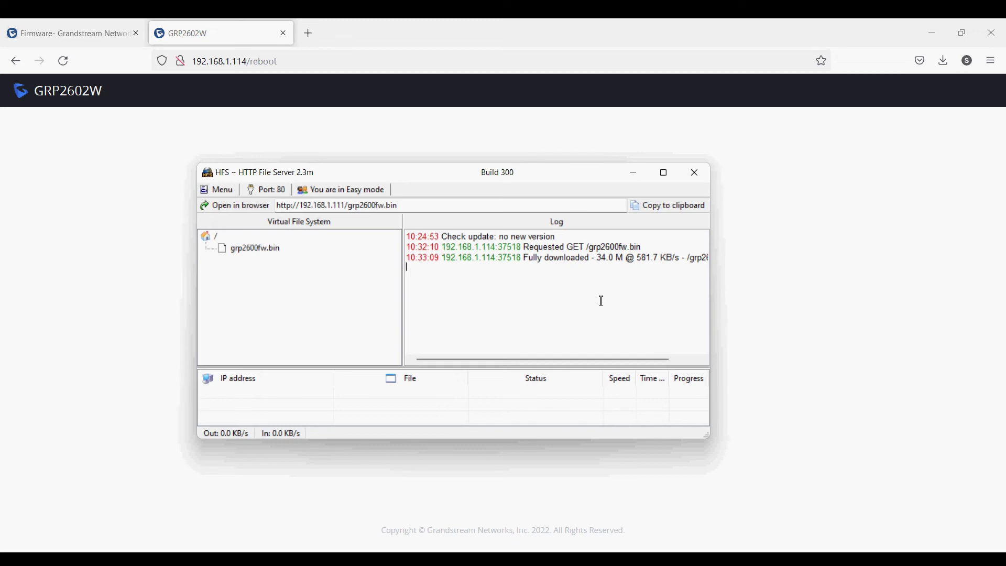
# Step: Minimize HFS to reveal the browser's 'Phone rebooting...' page while the phone restarts
pyautogui.click(632, 174)
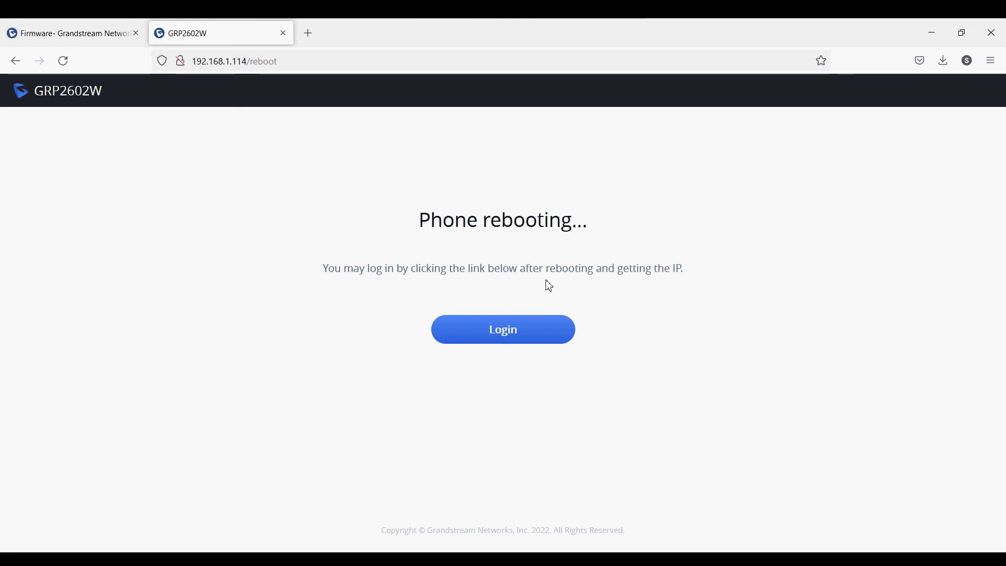
# Step: Log back in with the admin credentials, declining Firefox's save prompt, and confirm System Info shows Prog 1.0.3.44
pyautogui.click(520, 330)
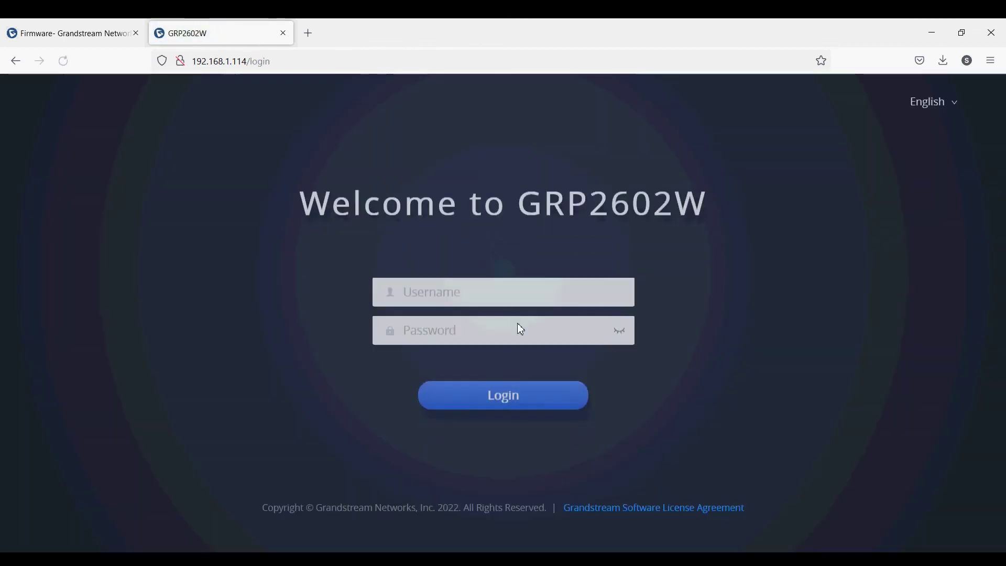
pyautogui.click(500, 283)
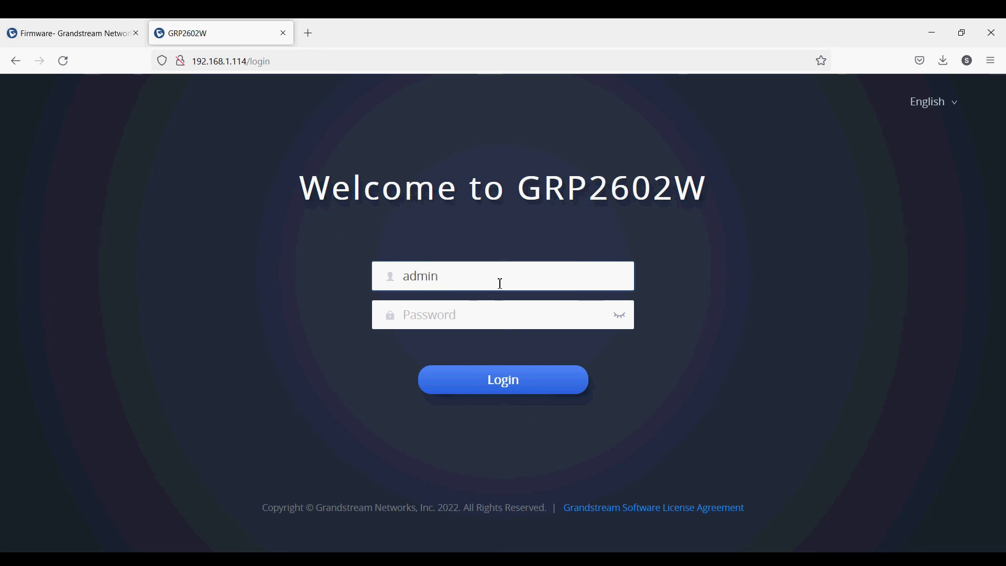
pyautogui.press('Tab')
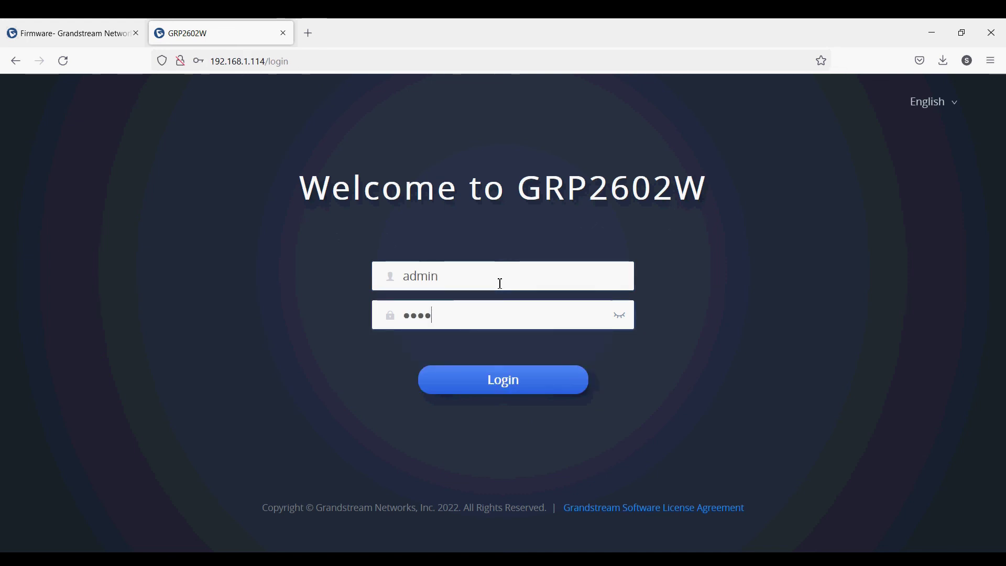
pyautogui.press('Return')
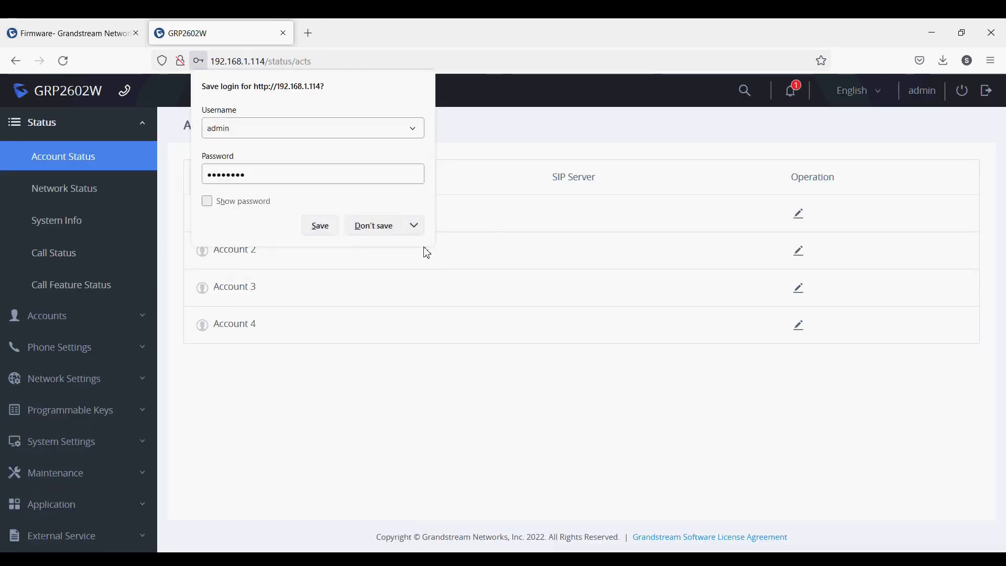
pyautogui.click(386, 227)
pyautogui.click(45, 225)
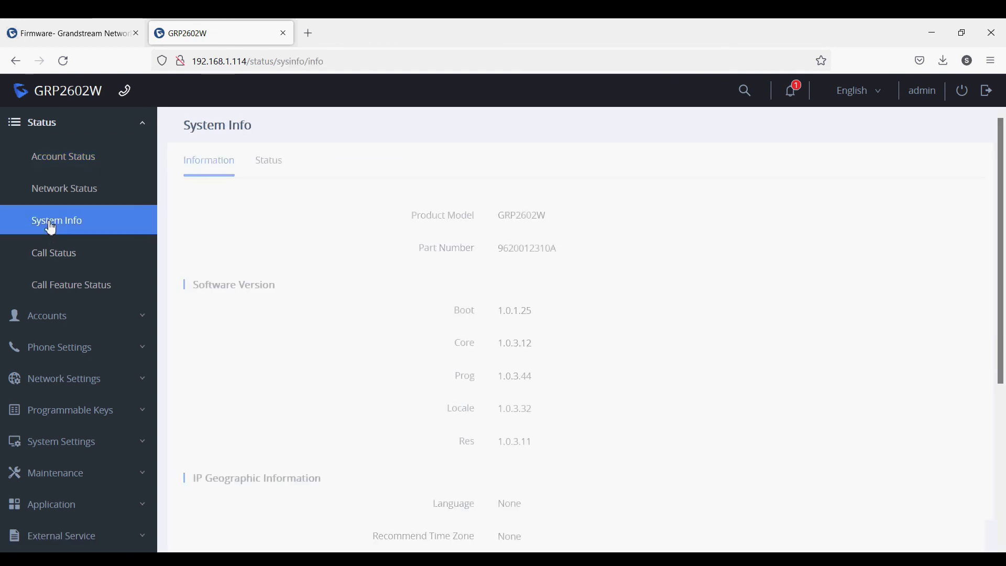
pyautogui.moveTo(502, 382); pyautogui.dragTo(541, 384)
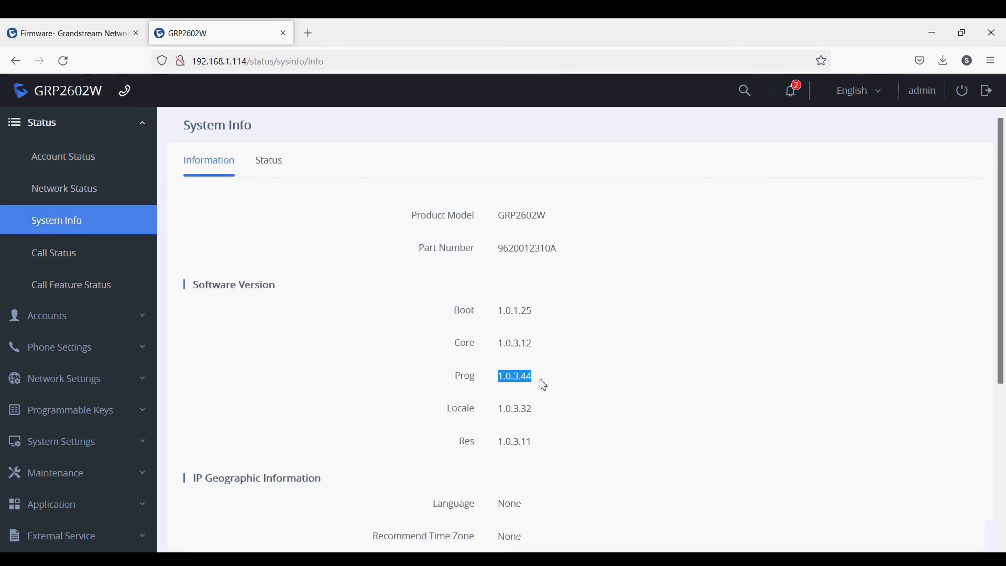